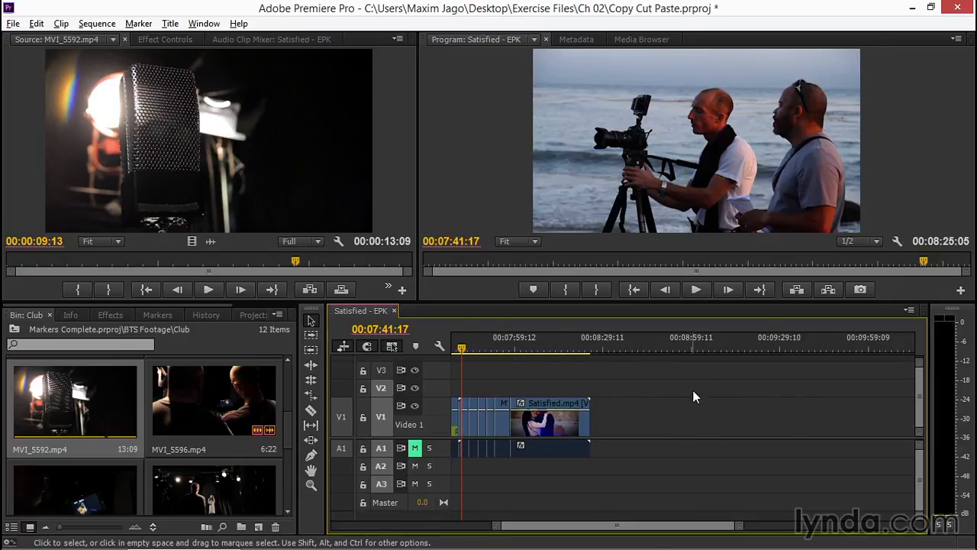
- Mark MVI_5592.mp4 from 00:00:02:14 to 00:00:10:00 and insert that section into the sequence at 00:08:59:04
click(685, 350)
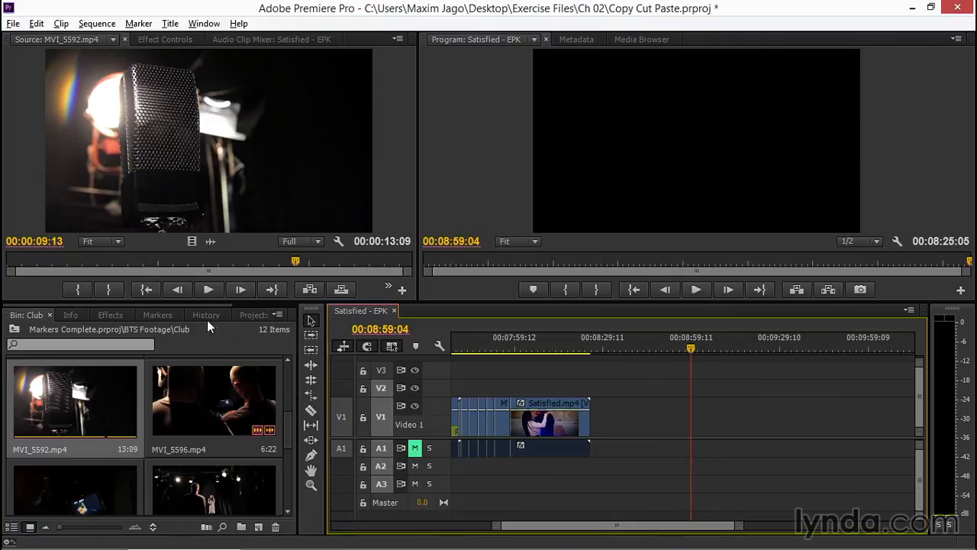
click(84, 262)
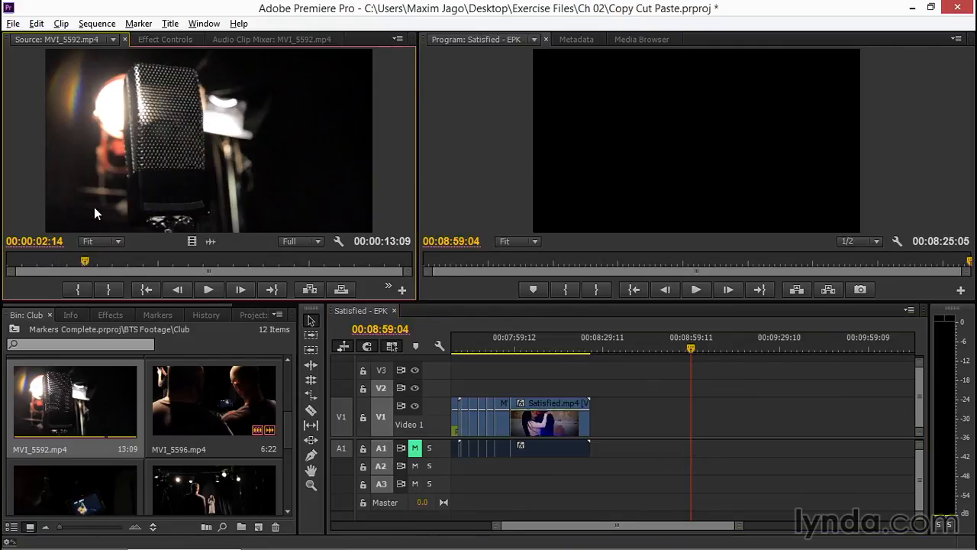
key(i)
click(310, 261)
key(o)
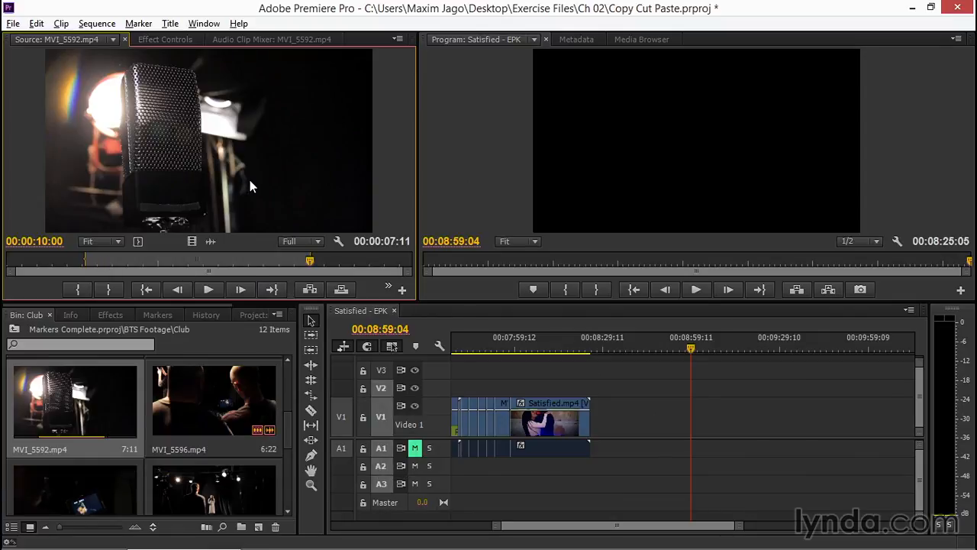
click(307, 290)
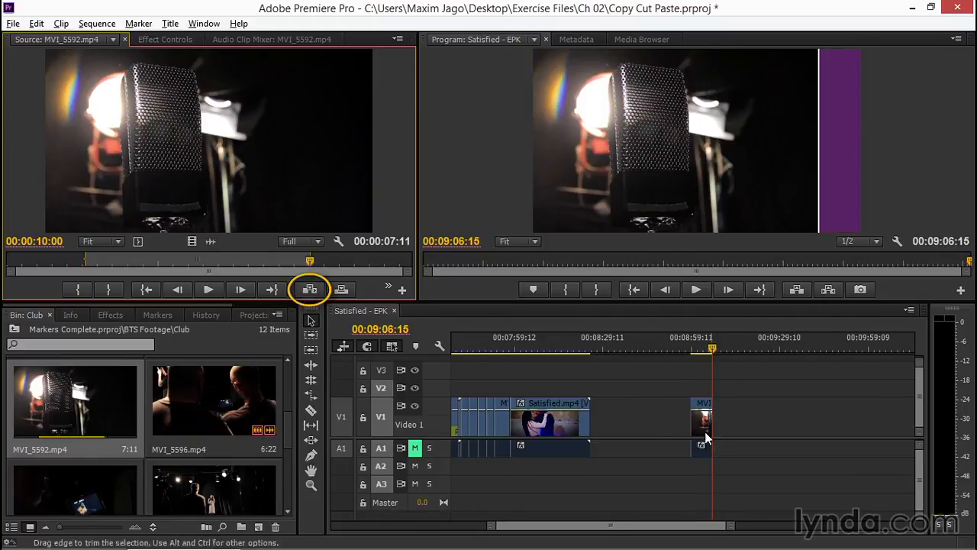
click(703, 349)
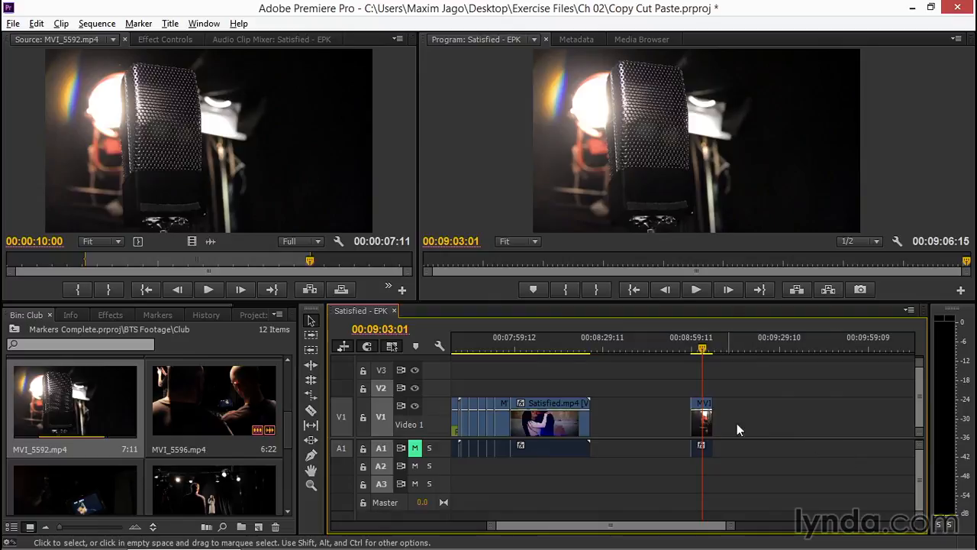
- Clear the Out point of the source clip MVI_5592.mp4, keeping its In point
click(118, 261)
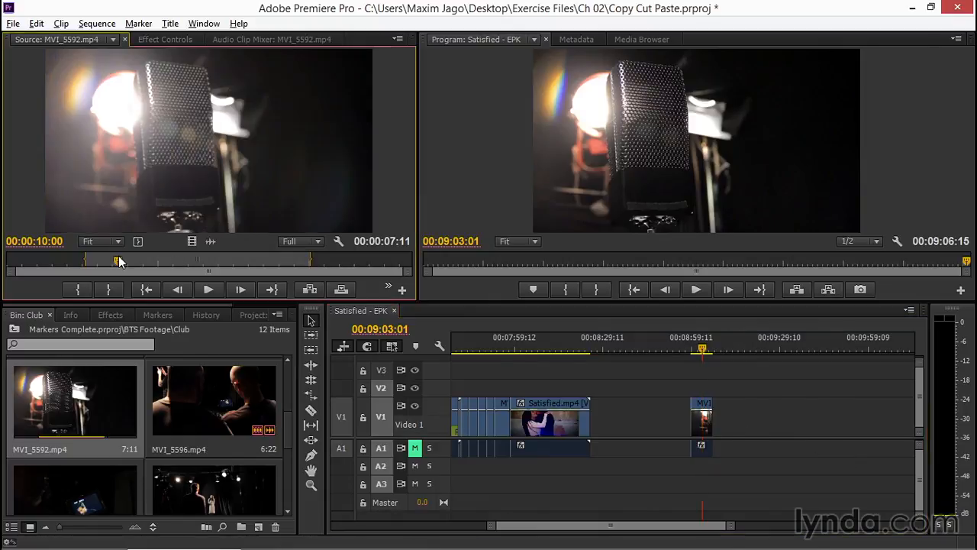
right_click(306, 262)
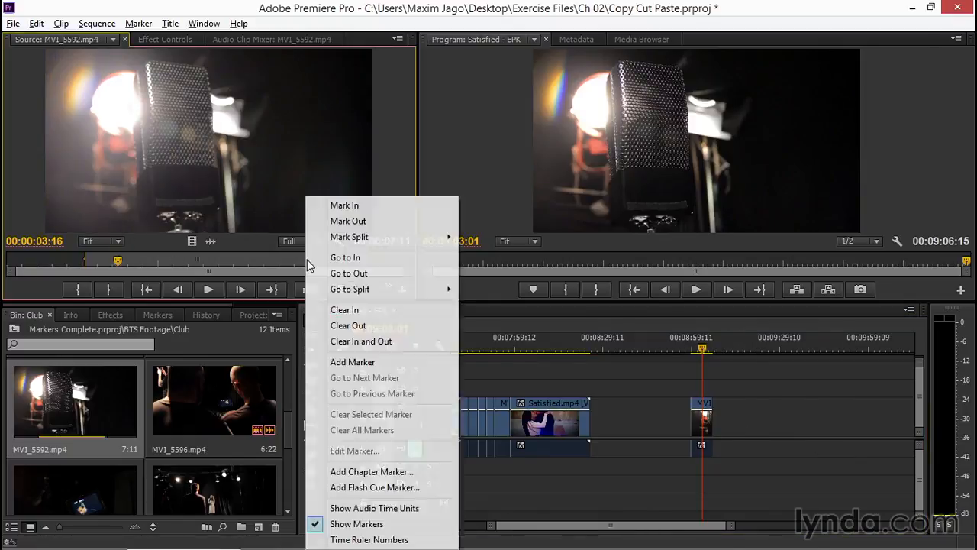
click(378, 328)
- Mark the empty sequence section from 00:09:17:09 to 00:09:22:23 and overwrite it with the source clip
click(745, 347)
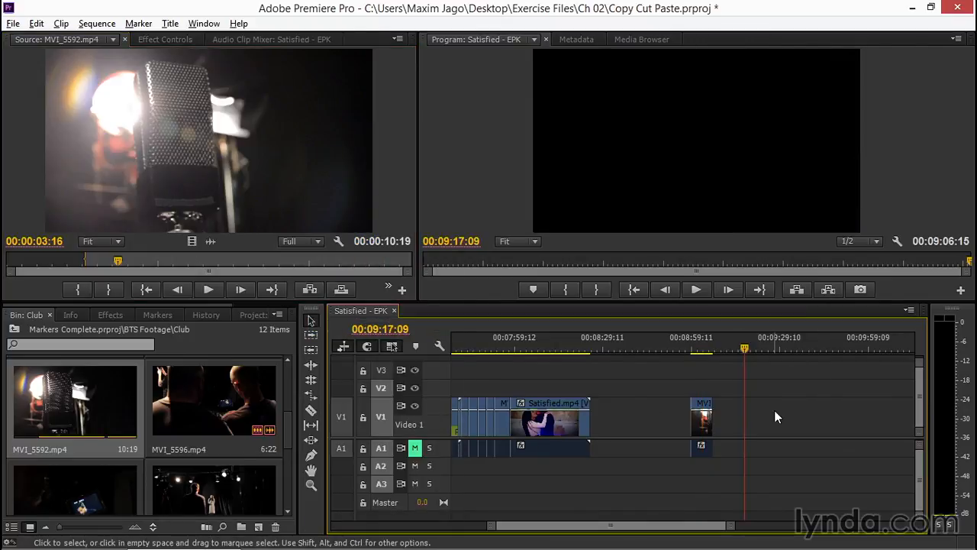
click(798, 347)
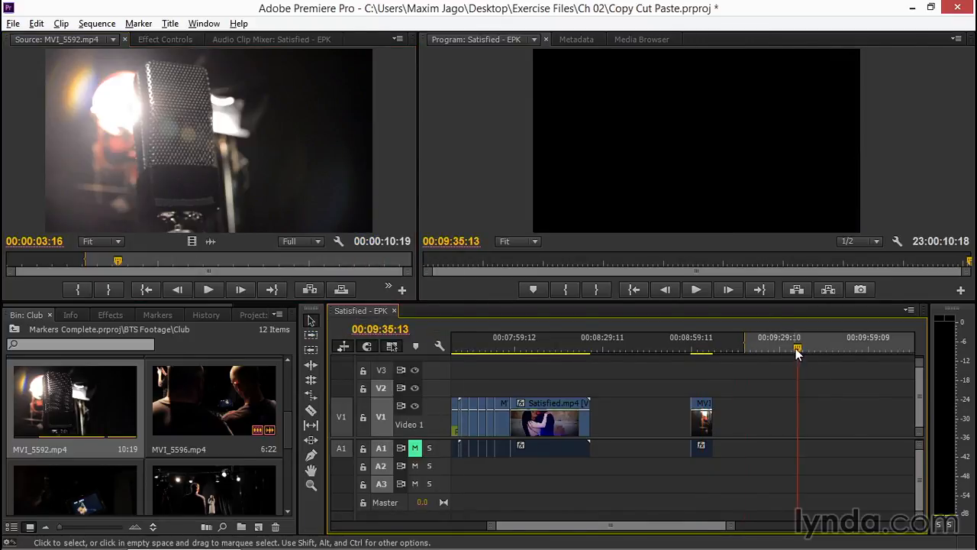
click(762, 345)
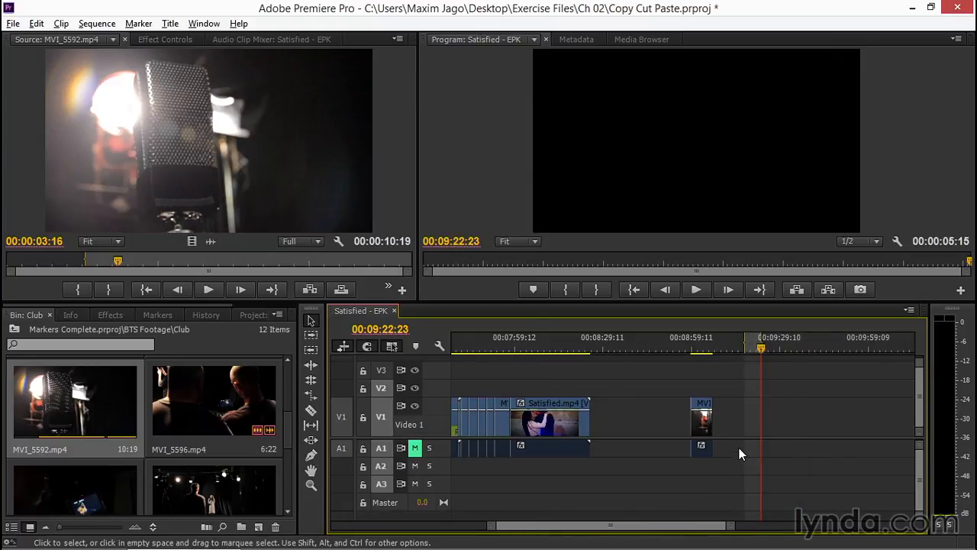
click(734, 348)
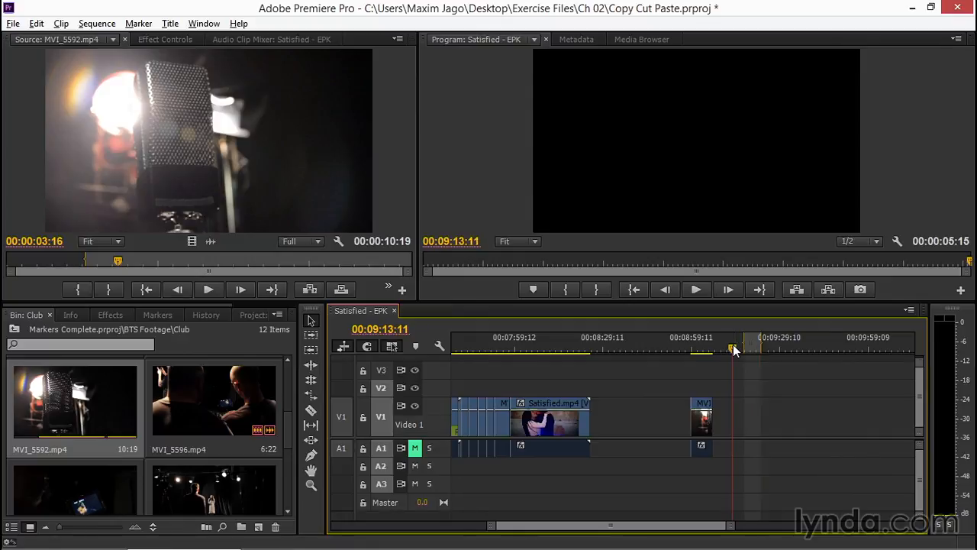
drag(734, 348, 752, 347)
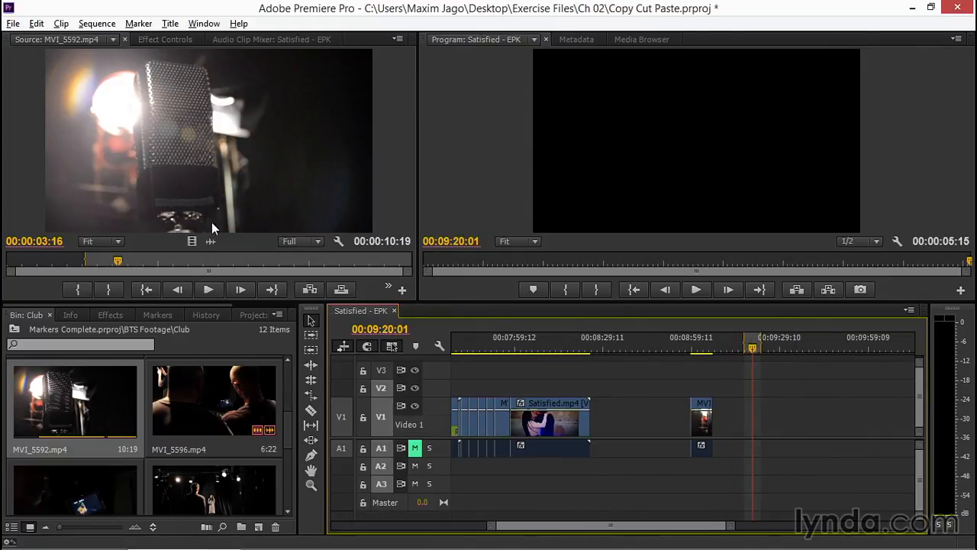
click(341, 288)
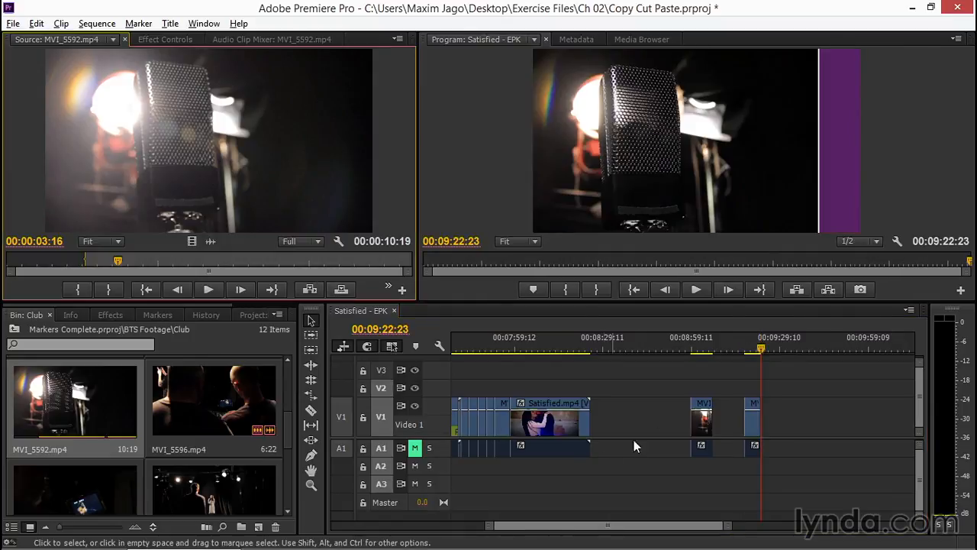
drag(760, 353, 752, 349)
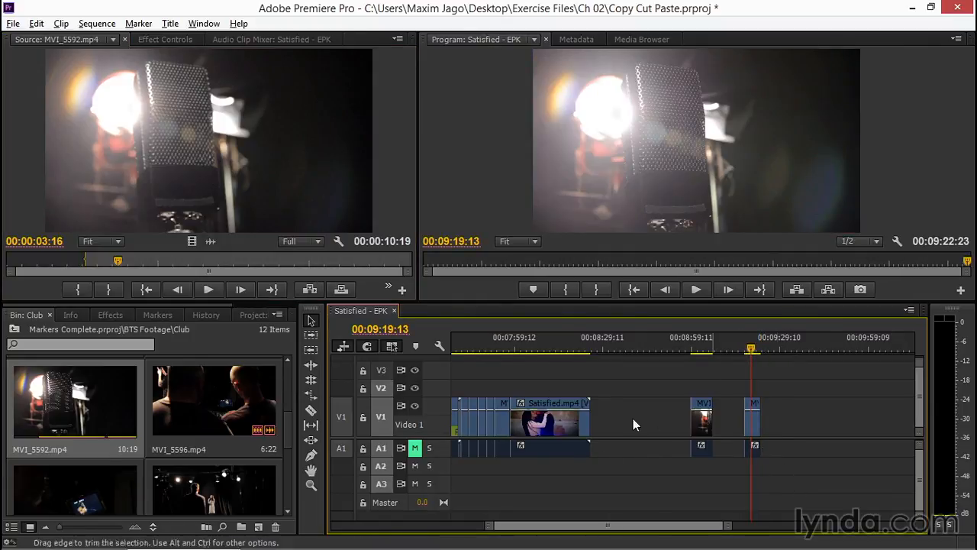
- Cut both MVI_5592.mp4 clips placed after the Satisfied.mp4 clip out of the sequence
click(533, 347)
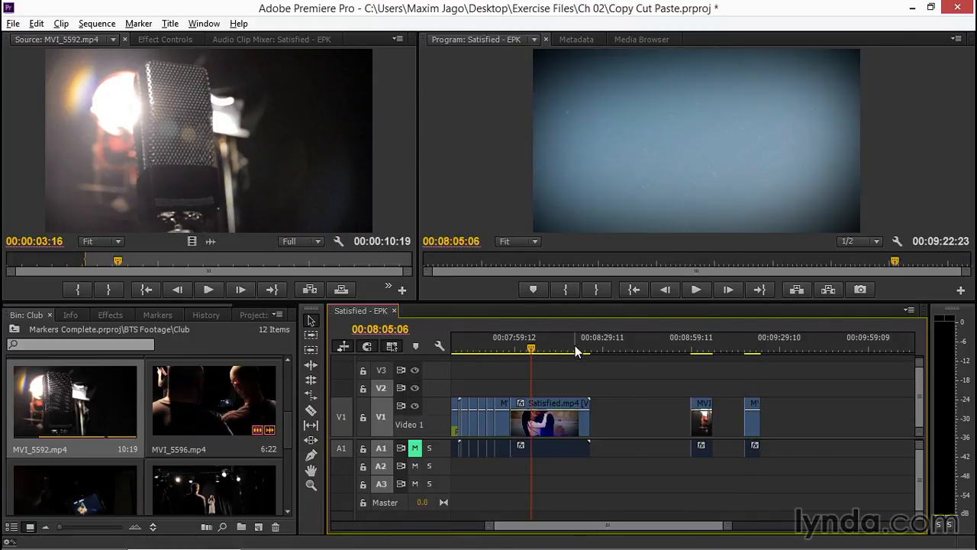
drag(657, 384, 786, 470)
key(ctrl+x)
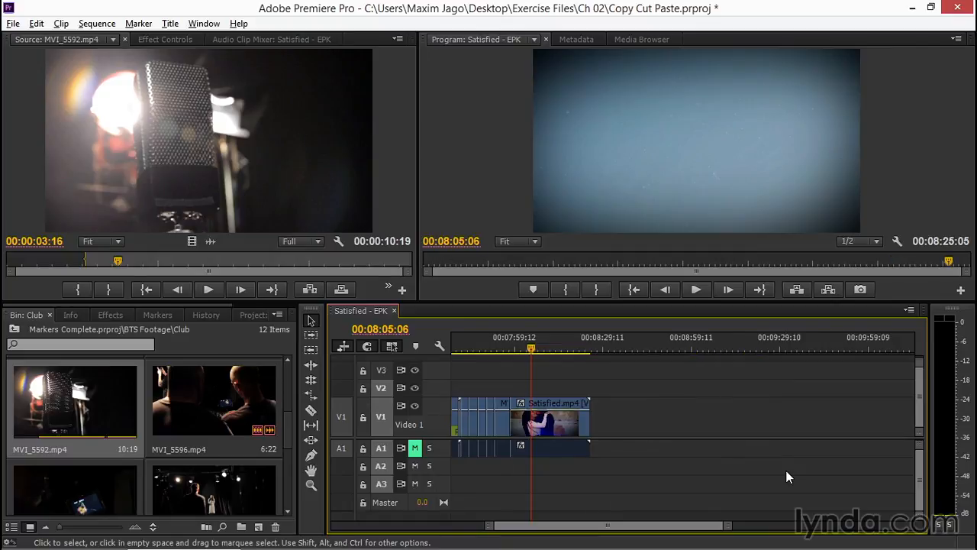
- Set the video track targeting so that only V1 is targeted, with V2 and V3 off
drag(666, 531, 638, 532)
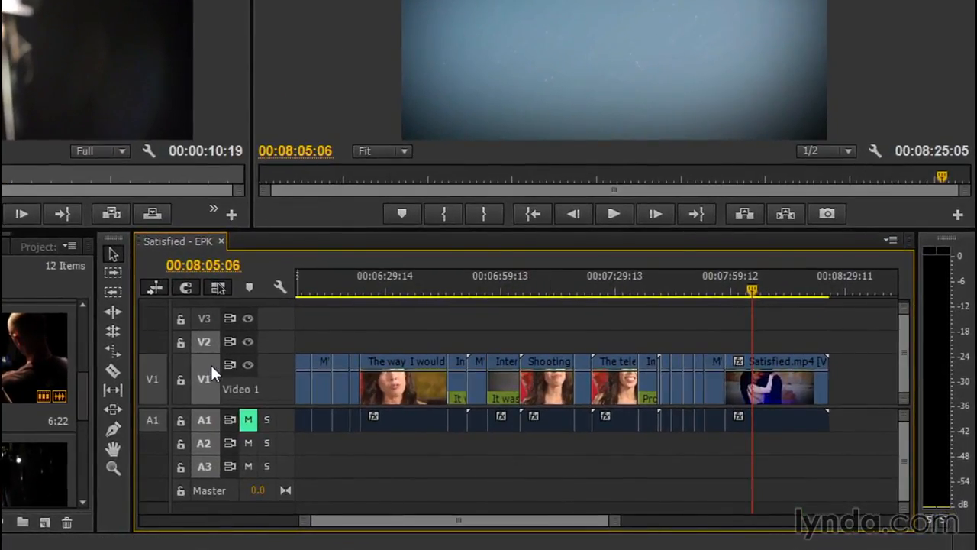
click(206, 320)
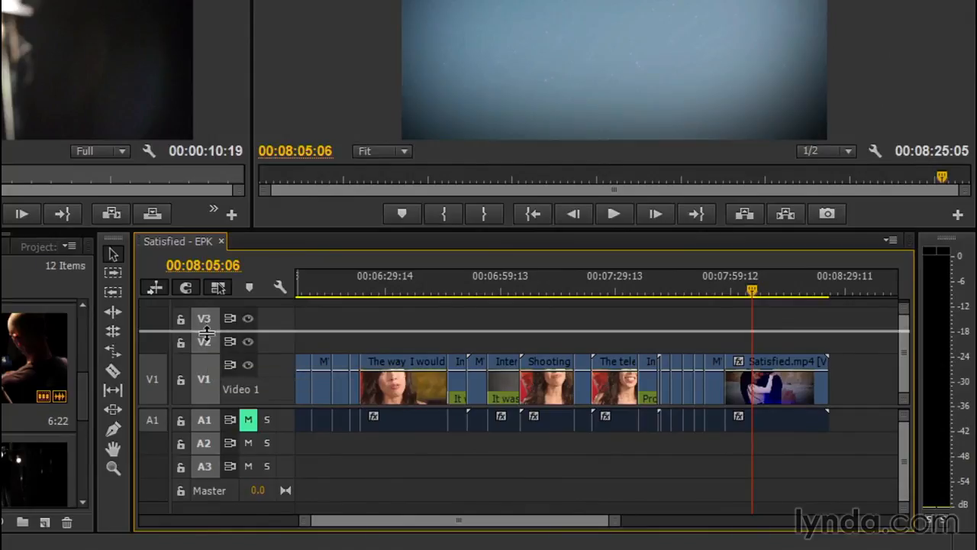
click(206, 374)
- Mark the sequence from 00:07:09:00 to 00:07:25:01 and extract that section, closing the gap
click(537, 286)
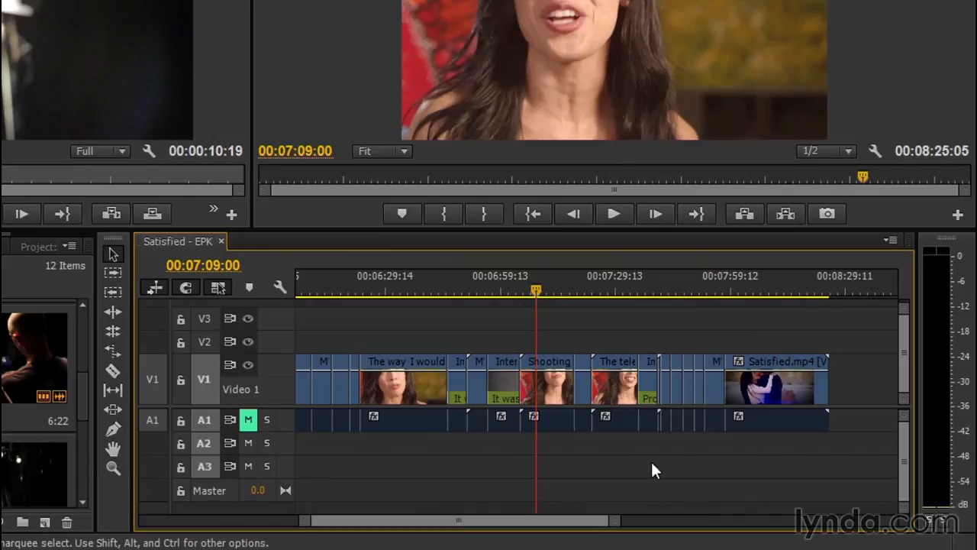
key(i)
click(598, 282)
key(o)
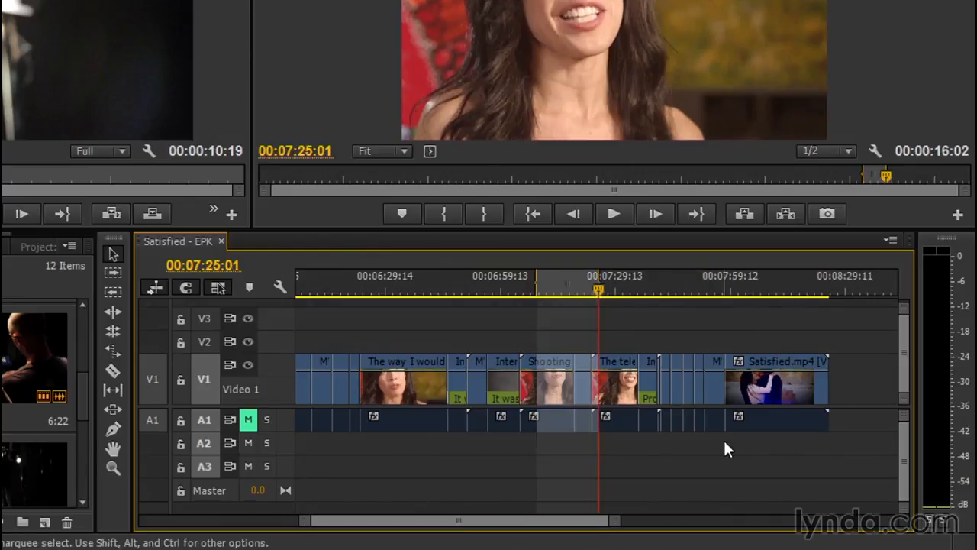
click(787, 215)
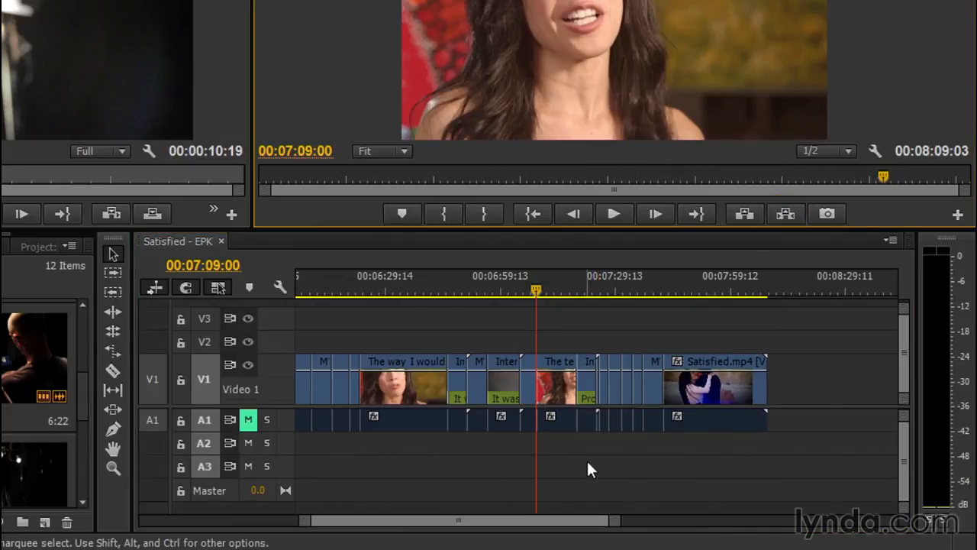
- Undo the extraction and clear the sequence's In and Out points
key(ctrl+z)
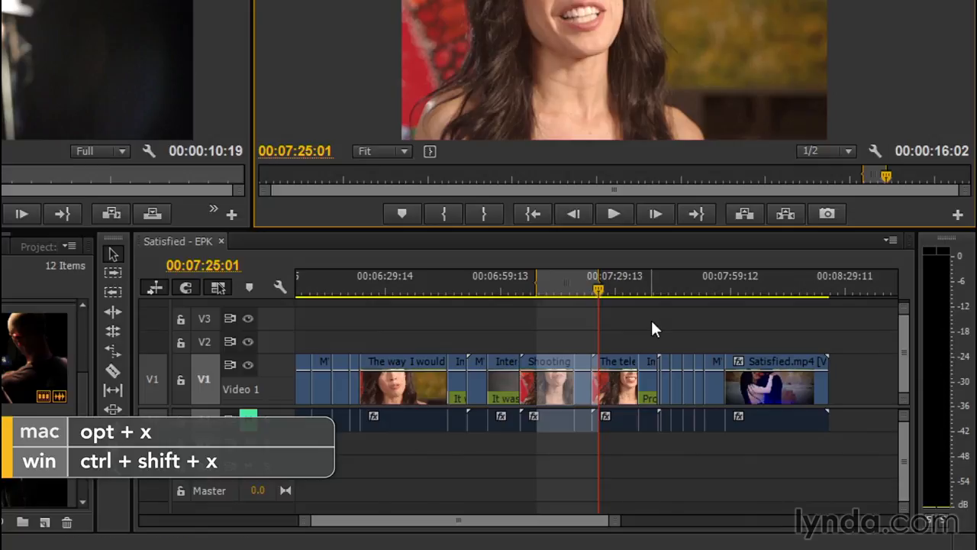
key(ctrl+shift+x)
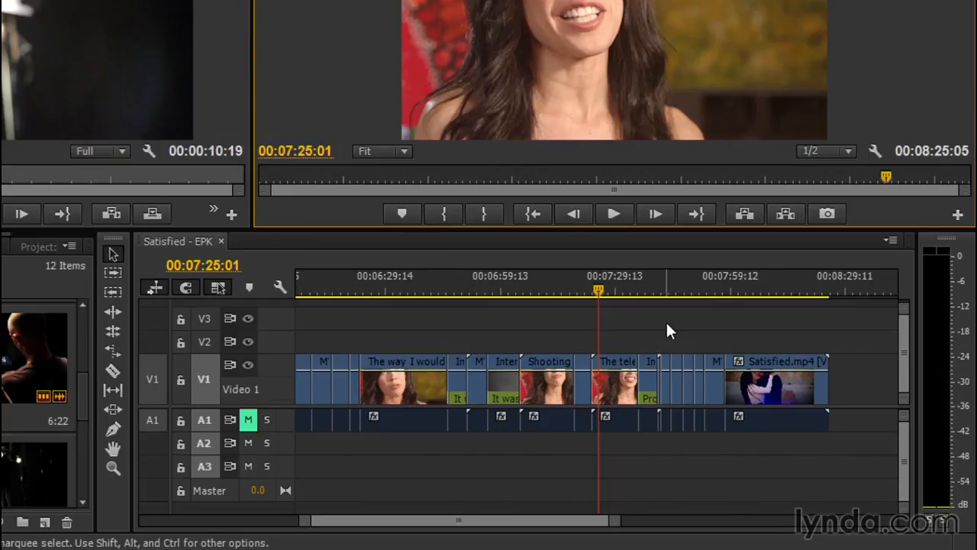
- Cut the "The teleporta…" clip at 00:07:25:01 from the sequence, leaving a gap in its place
click(616, 386)
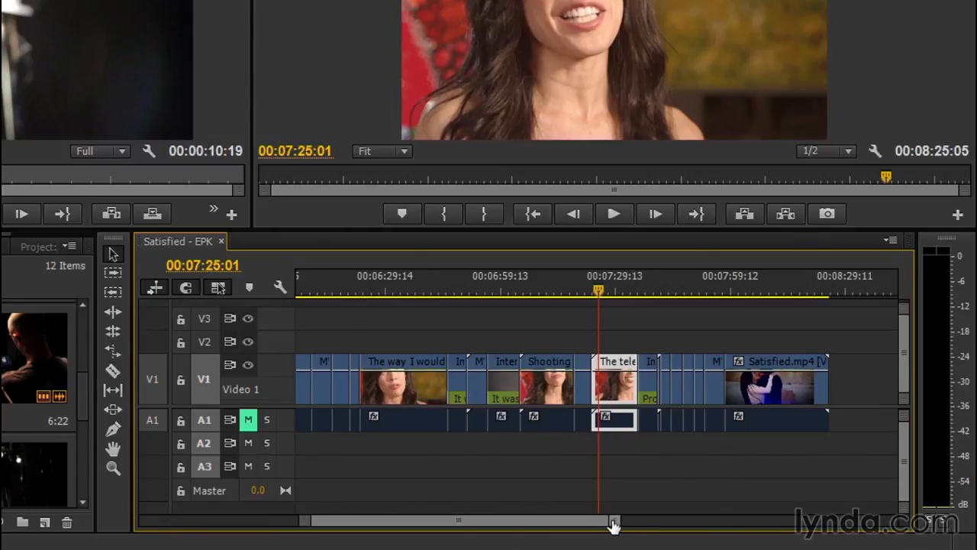
drag(613, 521, 550, 518)
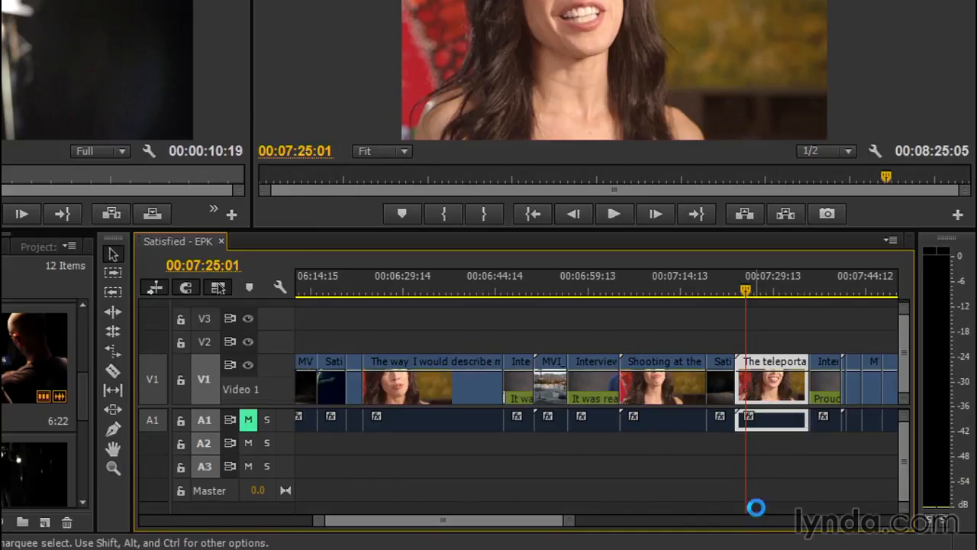
key(Delete)
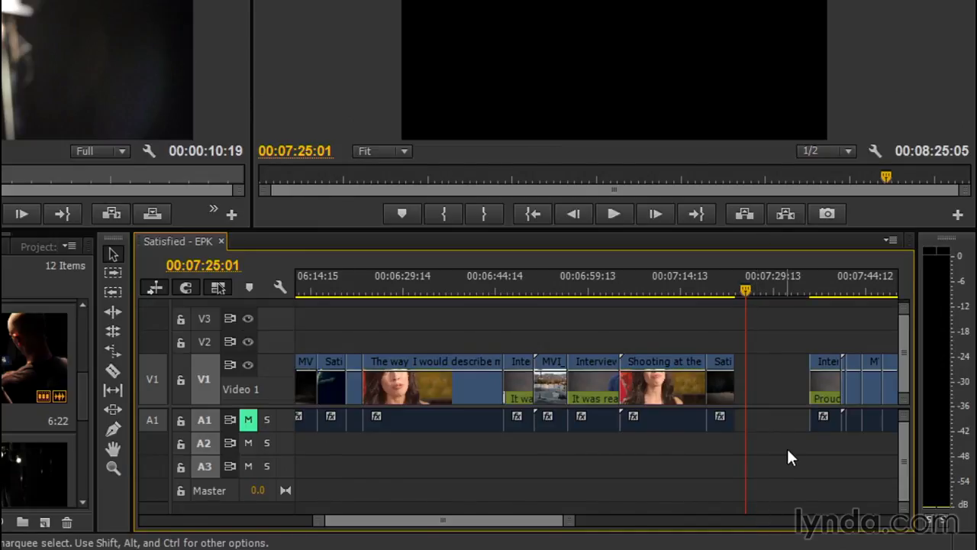
- Step between the edit points and park the playhead at the start of "The way I would describe my music.mp4", at 00:06:22:22
mouse_move(392, 276)
mouse_down()
mouse_move(358, 284)
mouse_move(387, 289)
mouse_up()
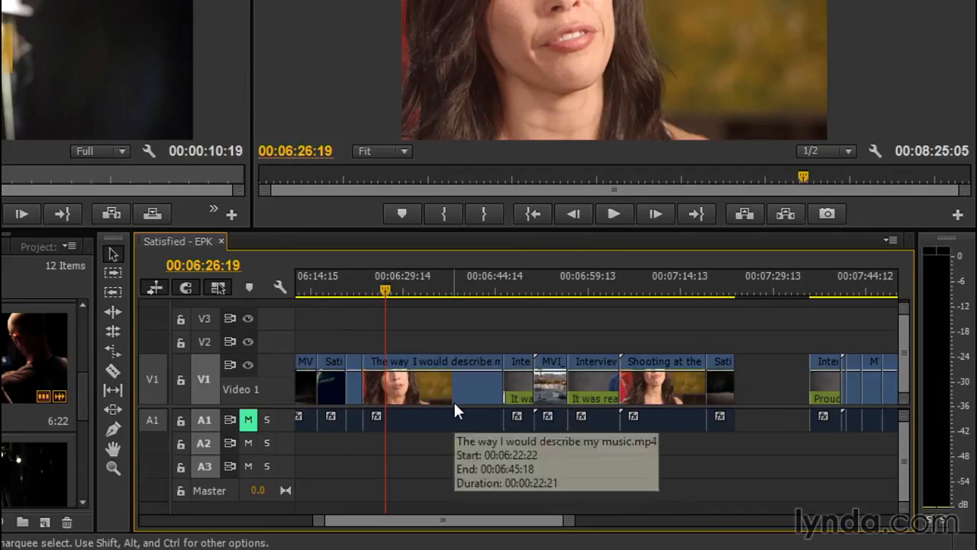
key(Up)
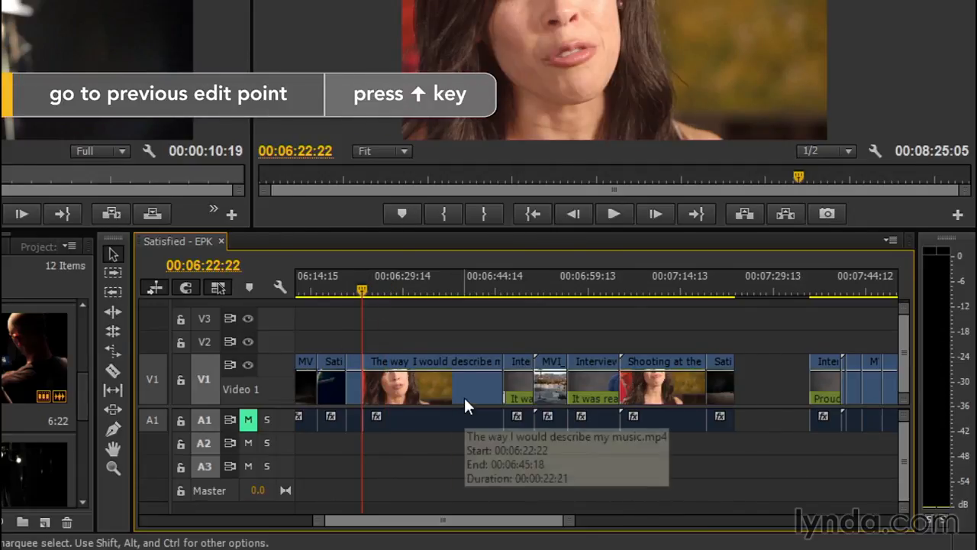
key(Down)
key(Up)
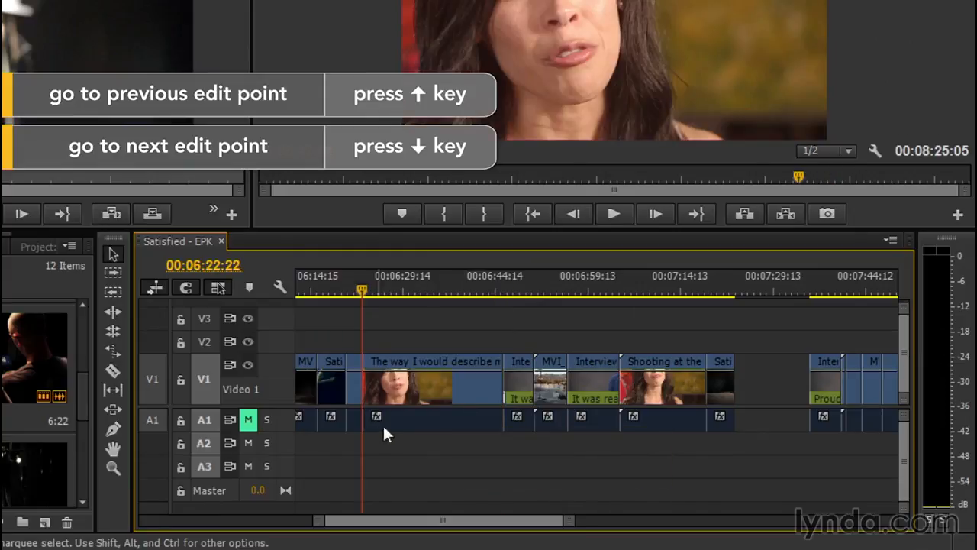
click(417, 290)
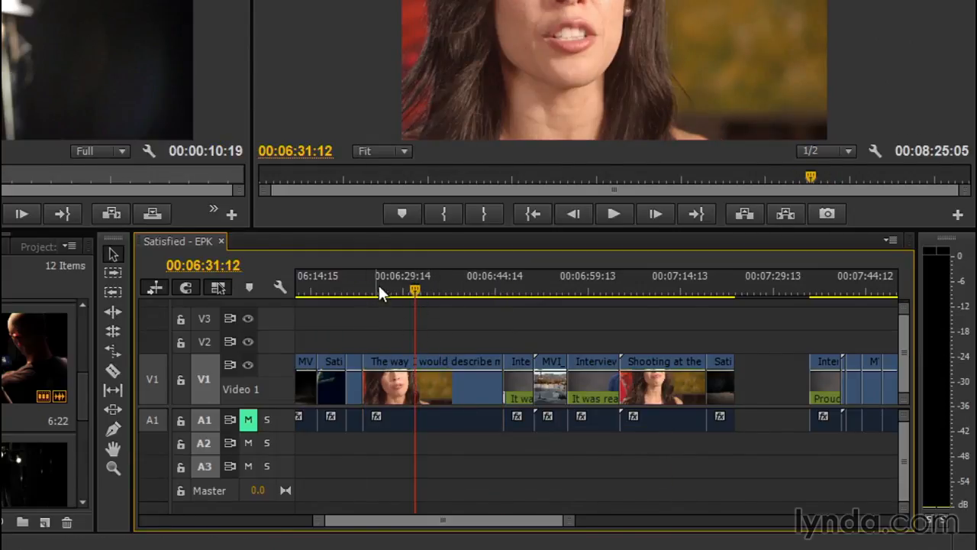
mouse_move(361, 290)
mouse_down()
mouse_move(344, 290)
mouse_move(518, 283)
mouse_move(364, 290)
mouse_up()
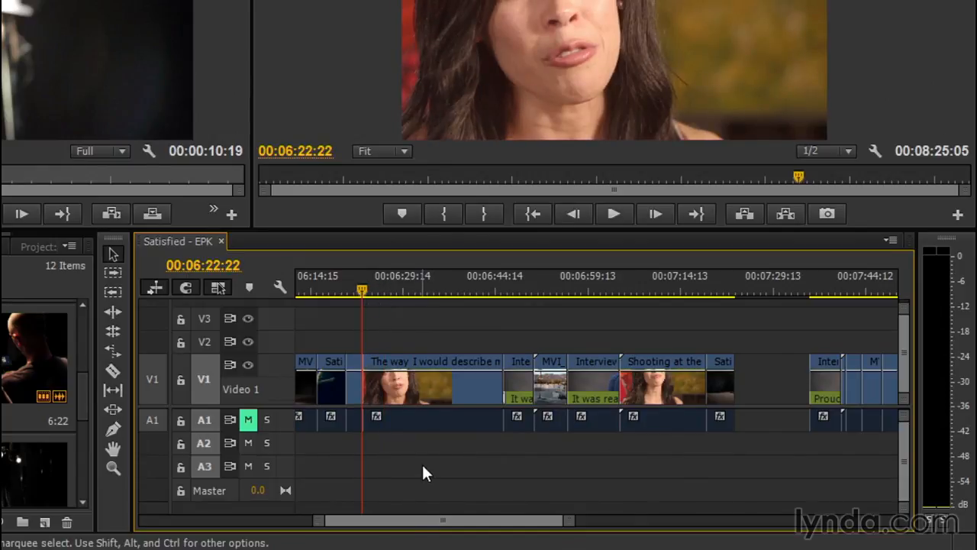
- Try pasting the cut clip at the playhead, first as an overwrite and again as an insert, undoing both pastes and the cut
key(period)
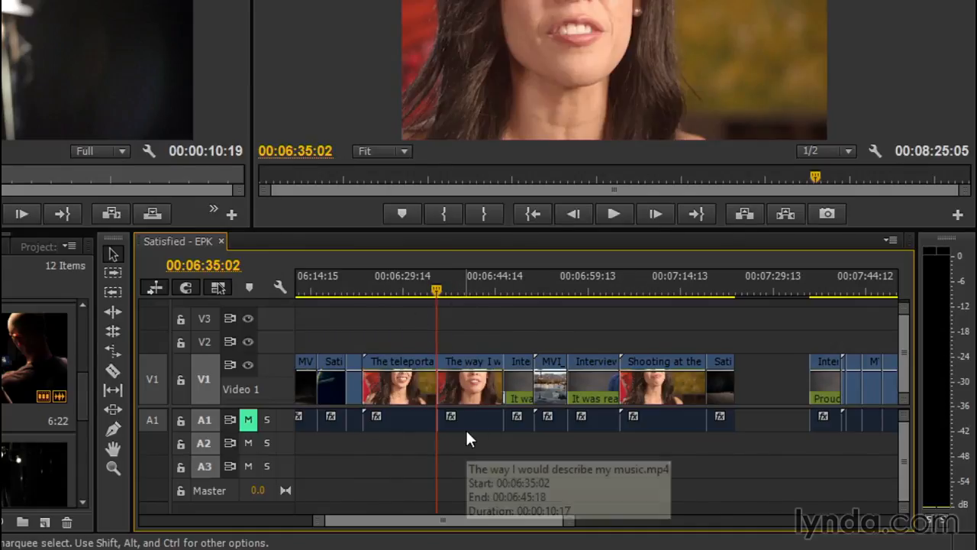
key(ctrl+z)
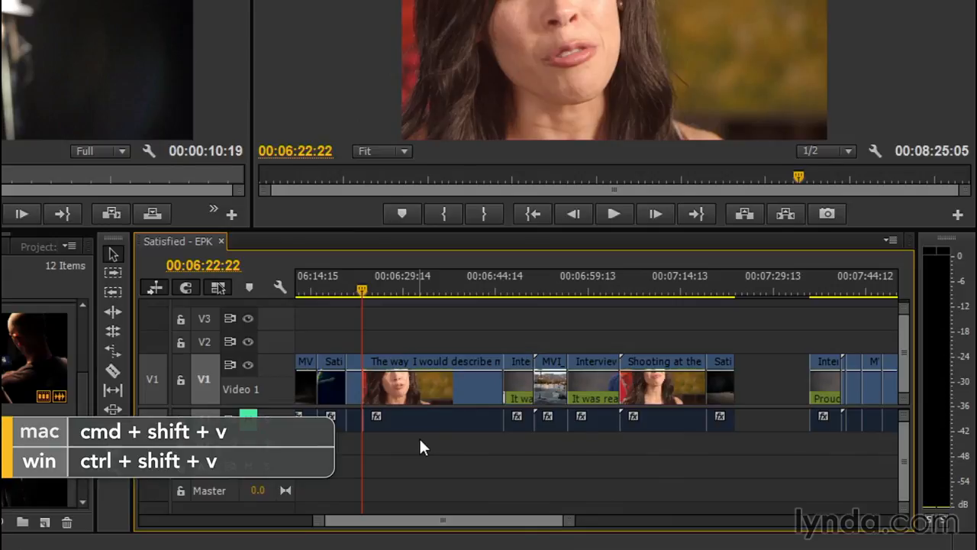
key(ctrl+shift+v)
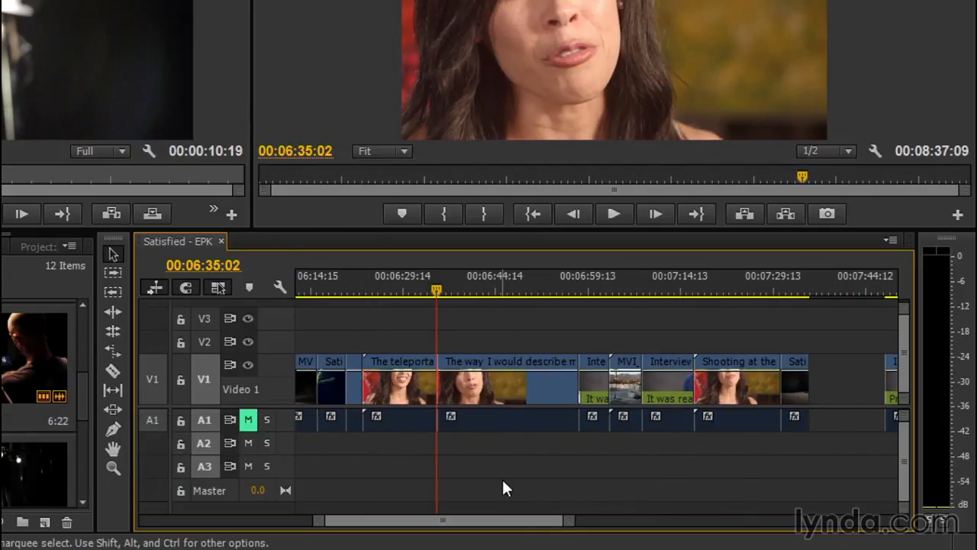
key(ctrl+z)
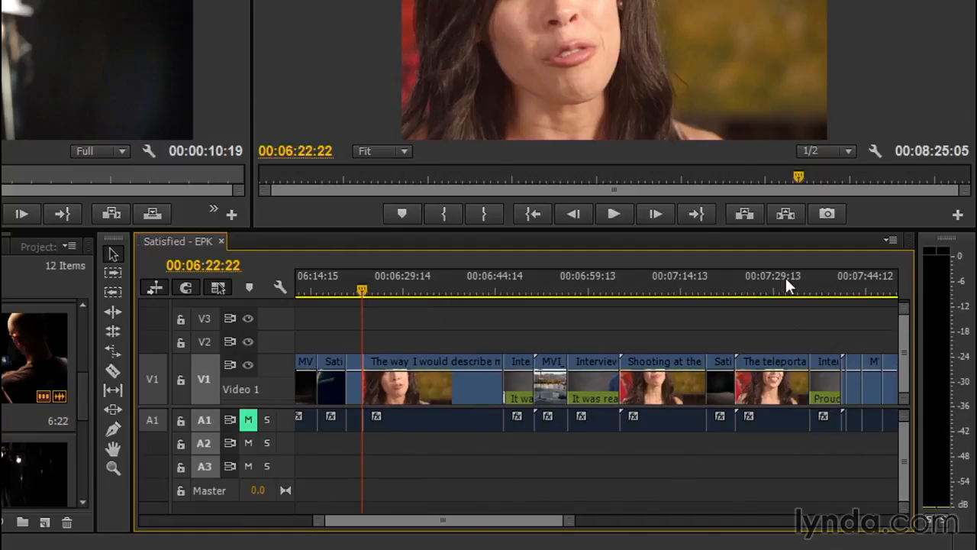
- Try cutting the four clips from "Shooting at the…" through the interview after "The teleporta…" and insert-pasting them at 00:06:22:22, undoing both edits
click(760, 283)
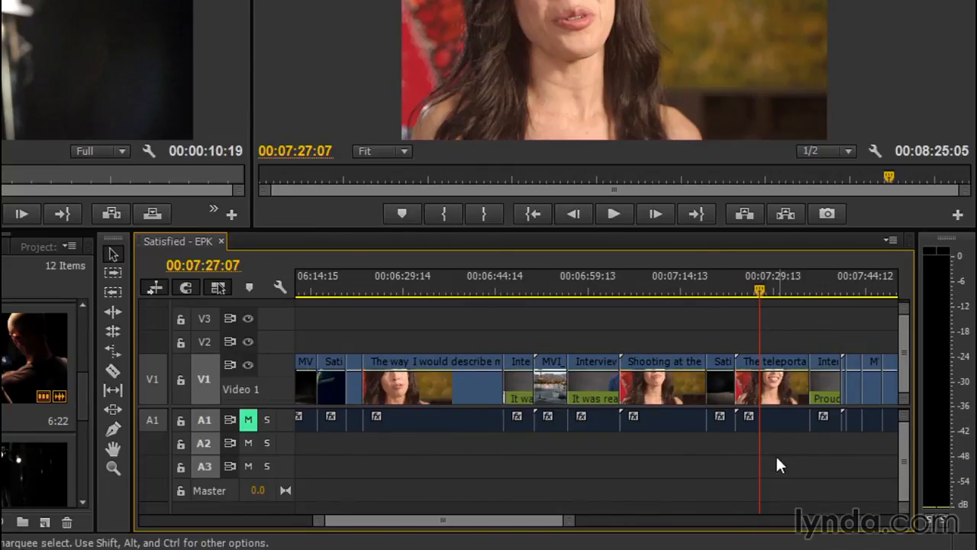
drag(646, 326, 816, 517)
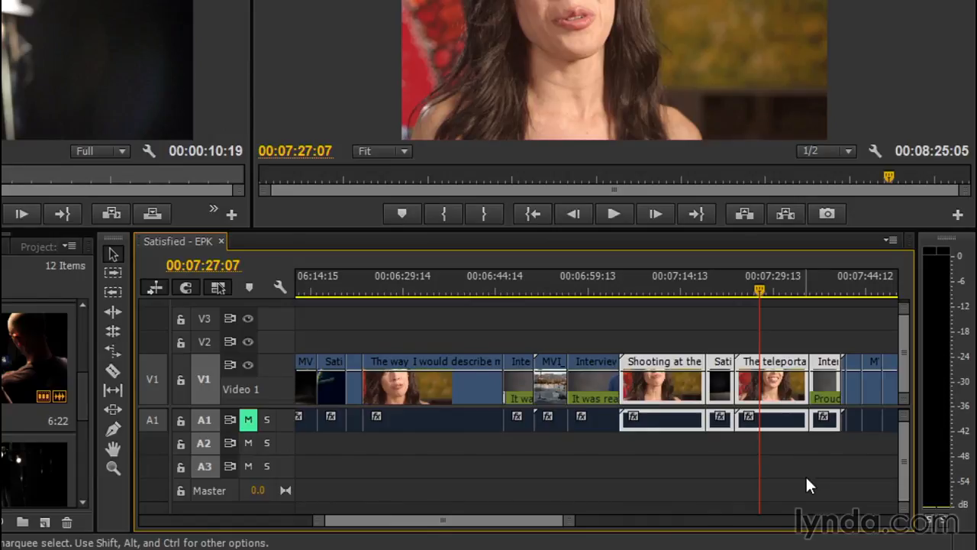
key(Delete)
click(363, 287)
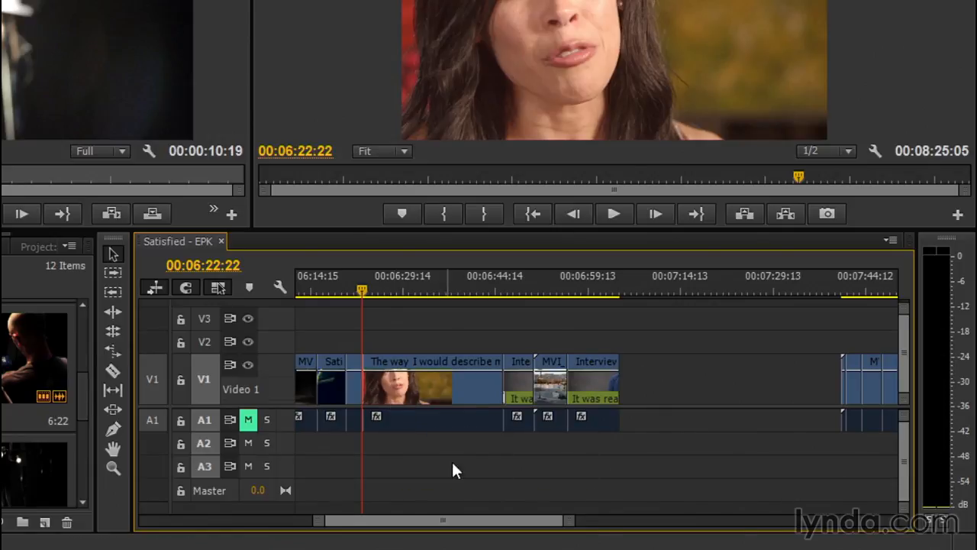
key(ctrl+shift+v)
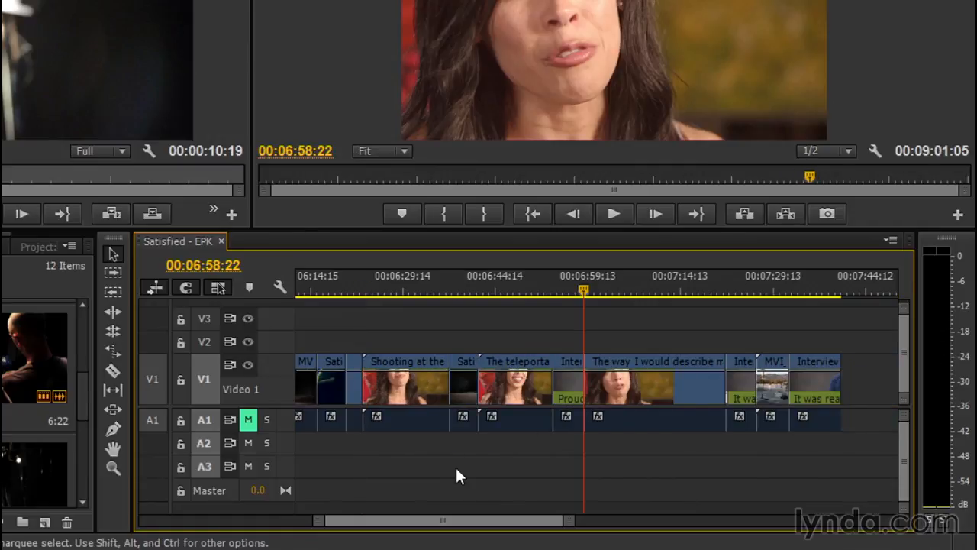
key(ctrl+z)
key(ctrl+z)
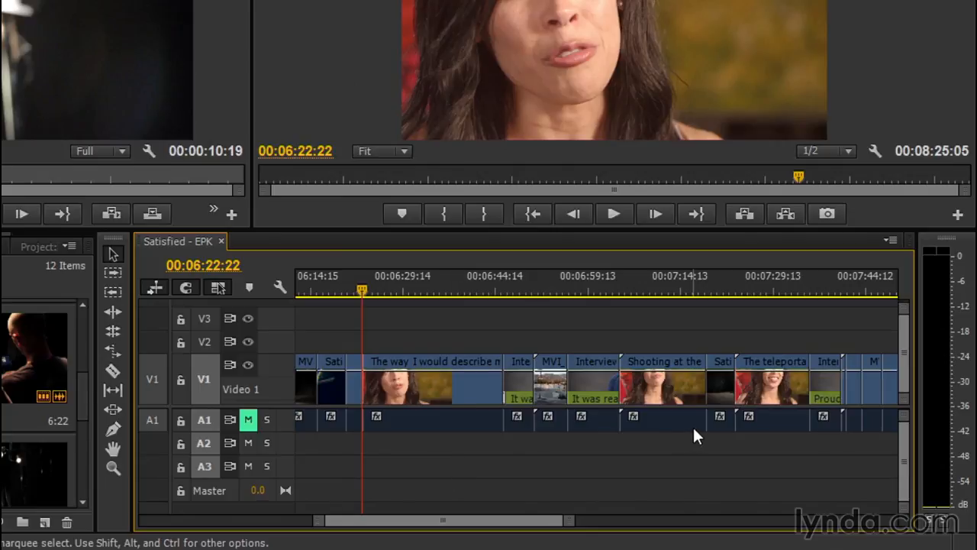
- Try deleting the "The way I would describe my music.mp4" clip and closing the gap it leaves, undoing both deletions
click(435, 397)
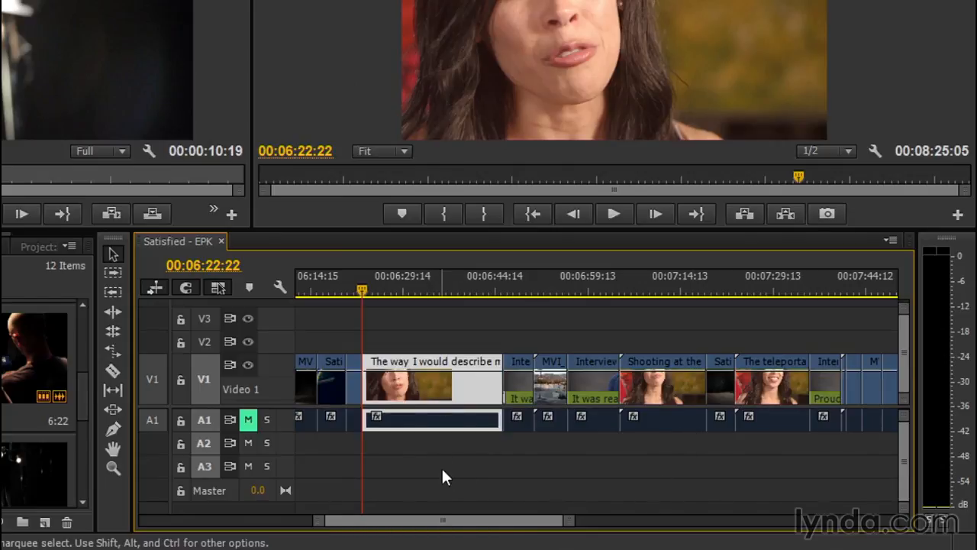
key(Delete)
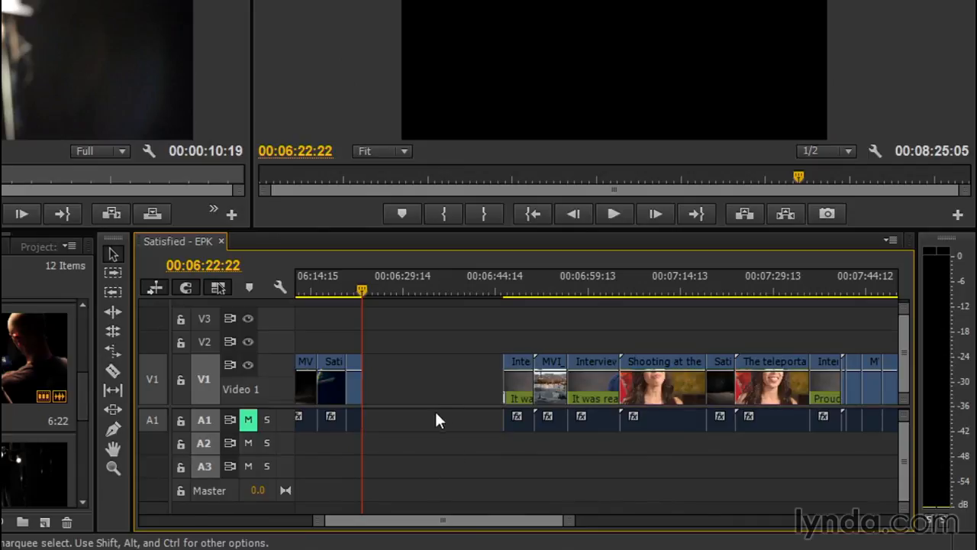
click(423, 386)
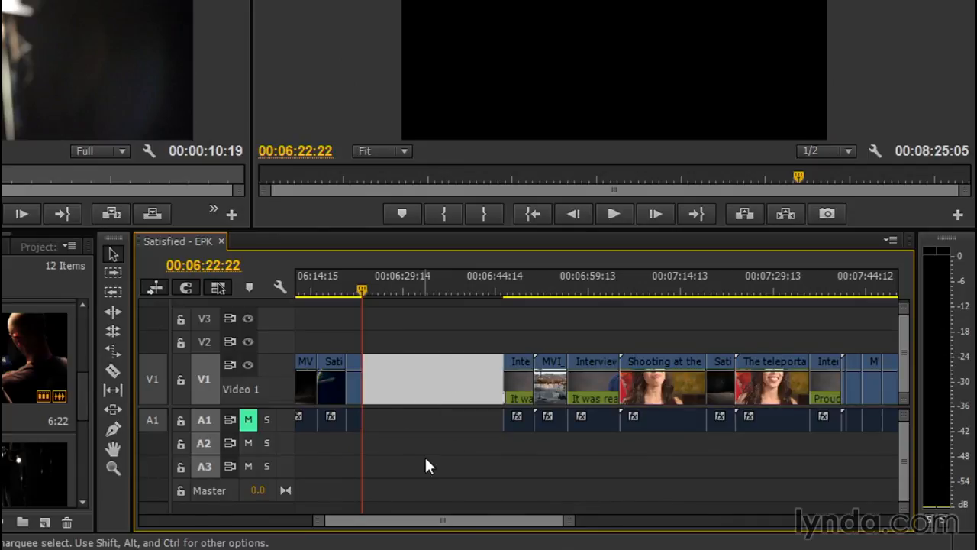
key(Delete)
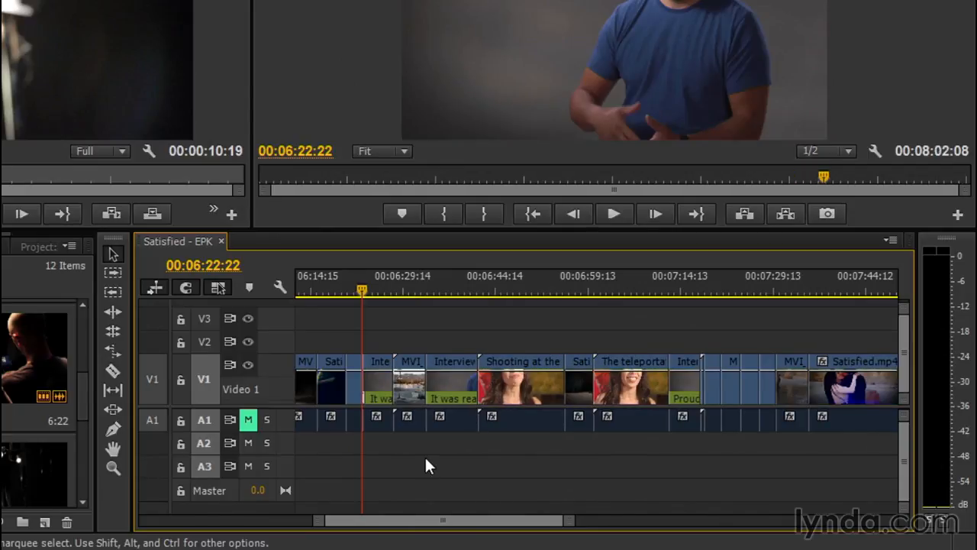
key(ctrl+z)
key(ctrl+z)
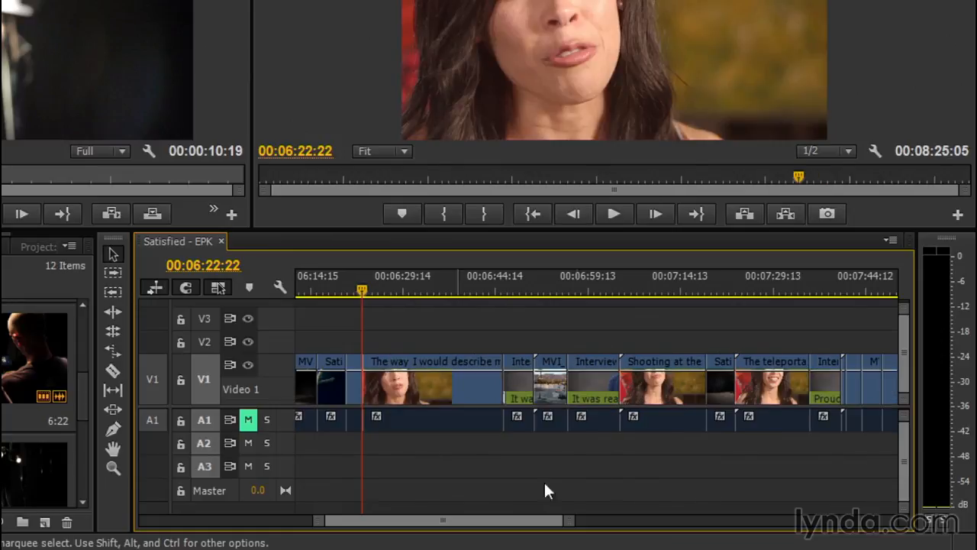
- Cut the "The teleporta…" clip from the sequence and switch track targeting from V1 to V2, with A1 untargeted
click(776, 388)
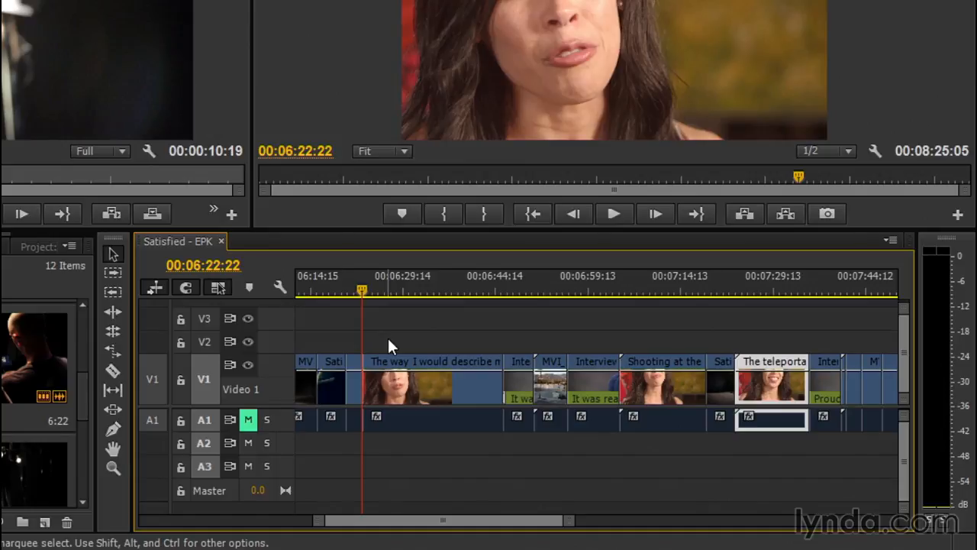
key(Delete)
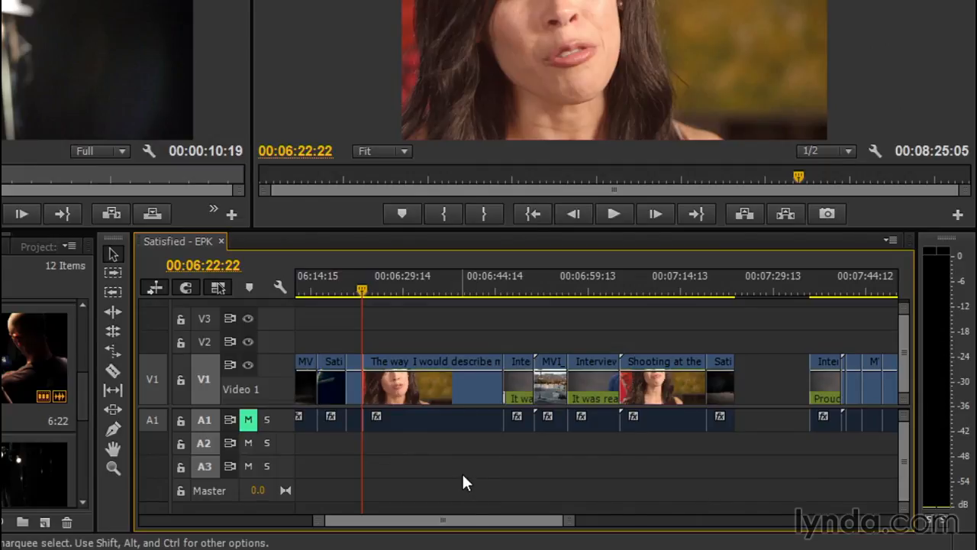
click(204, 382)
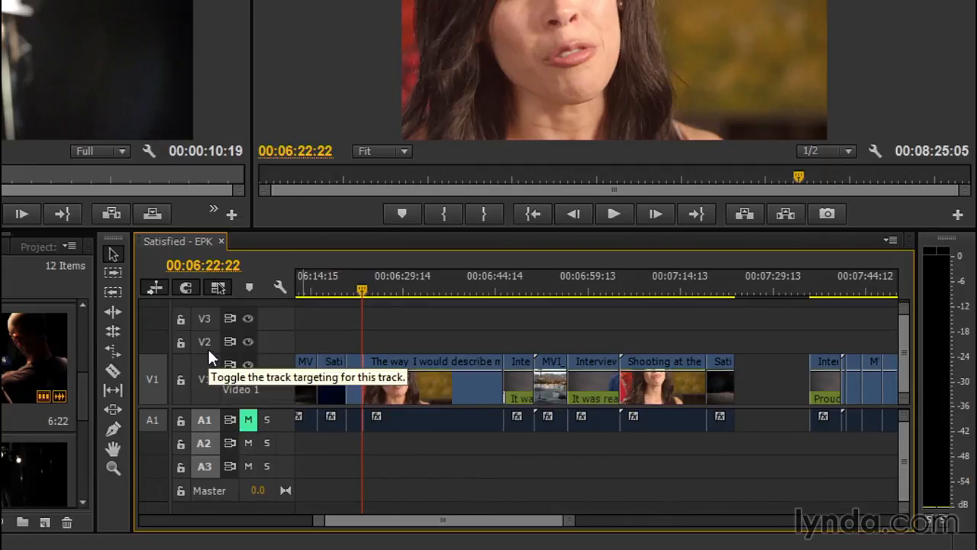
click(207, 343)
click(205, 420)
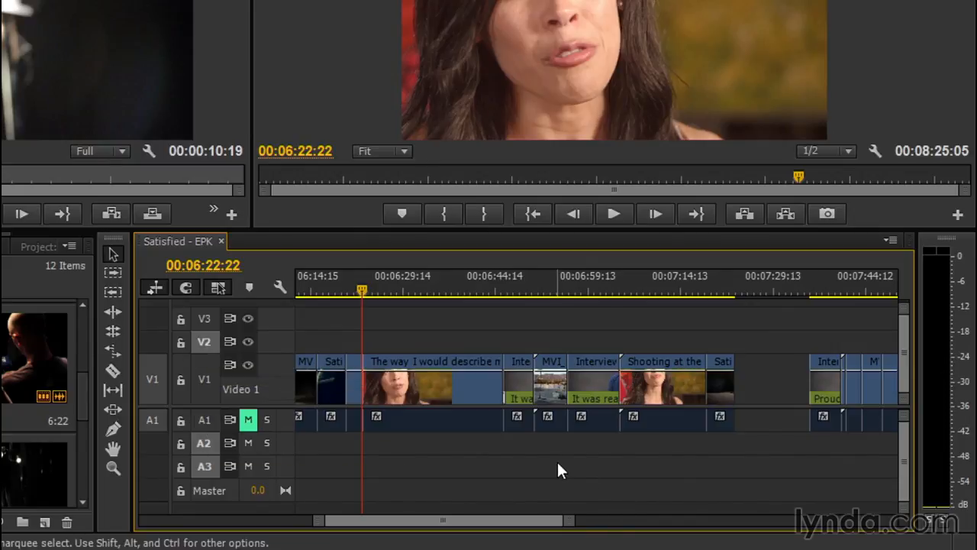
- Try pasting the cut clip onto V2 and A2 at 00:06:22:22 as an overwrite, undoing the paste and the cut
key(period)
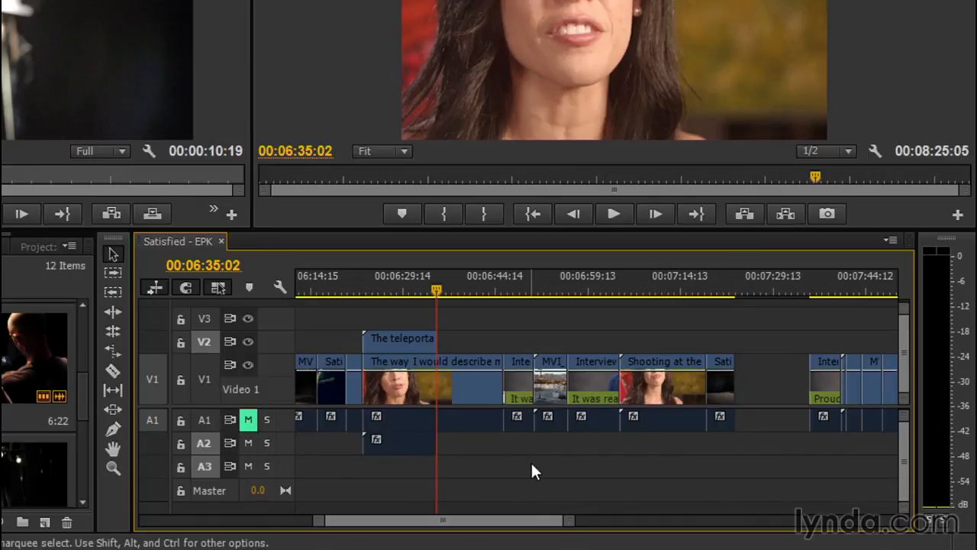
key(ctrl+z)
key(ctrl+z)
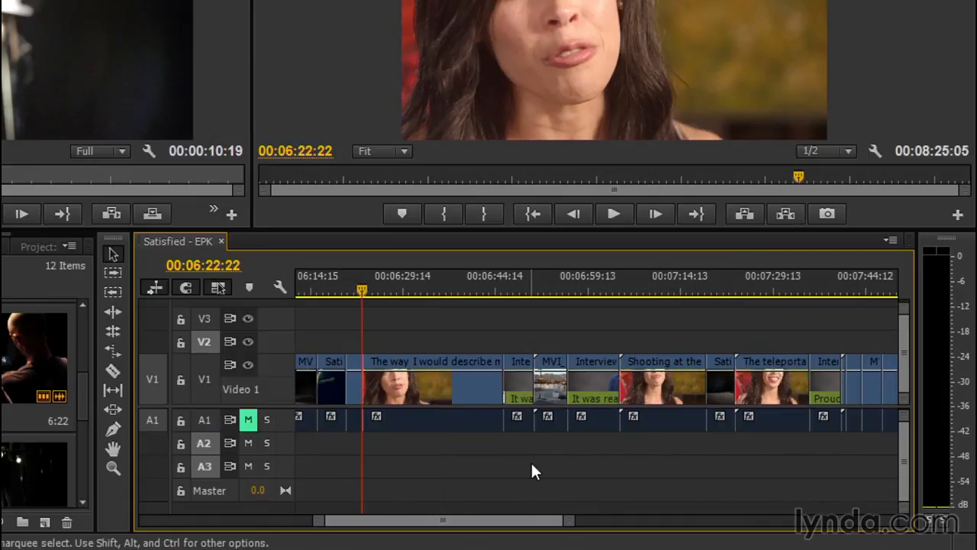